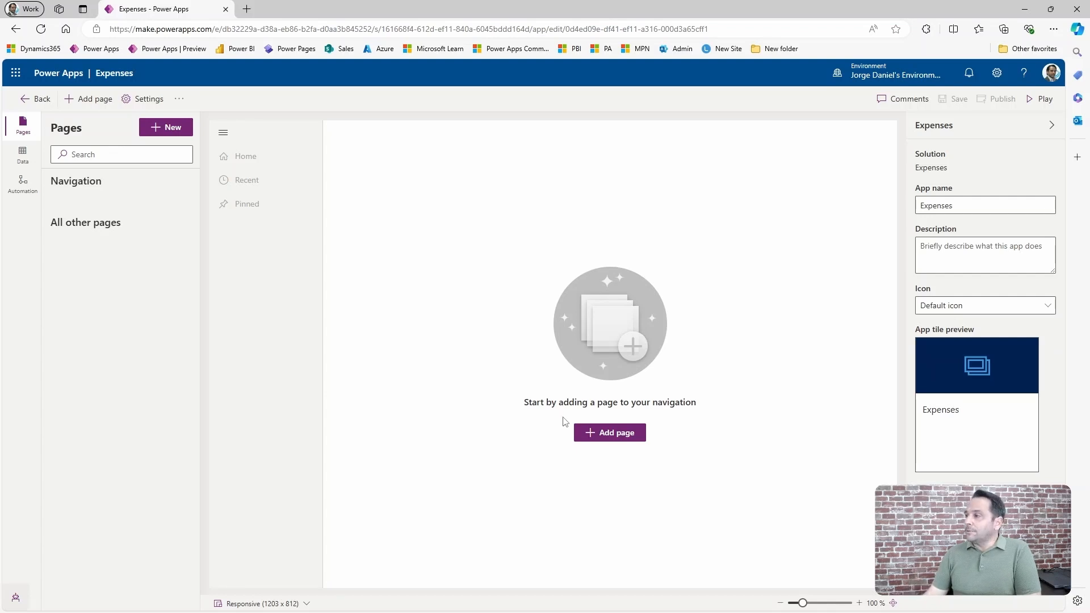
Add Dataverse table pages for the Account, Expense and Expense Type tables, shown in the app's navigation.
click(606, 433)
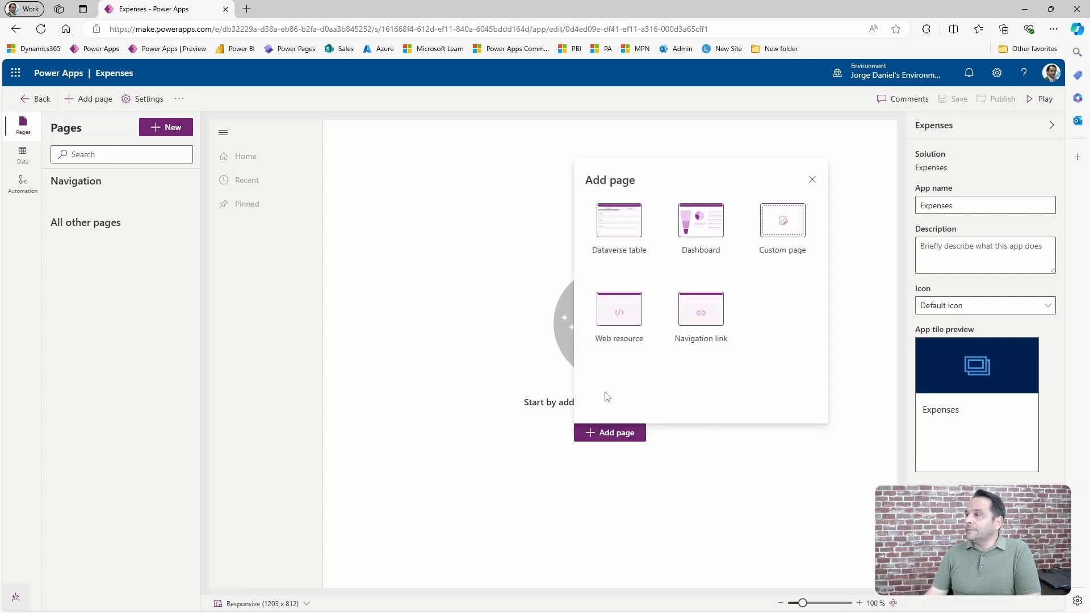
click(614, 226)
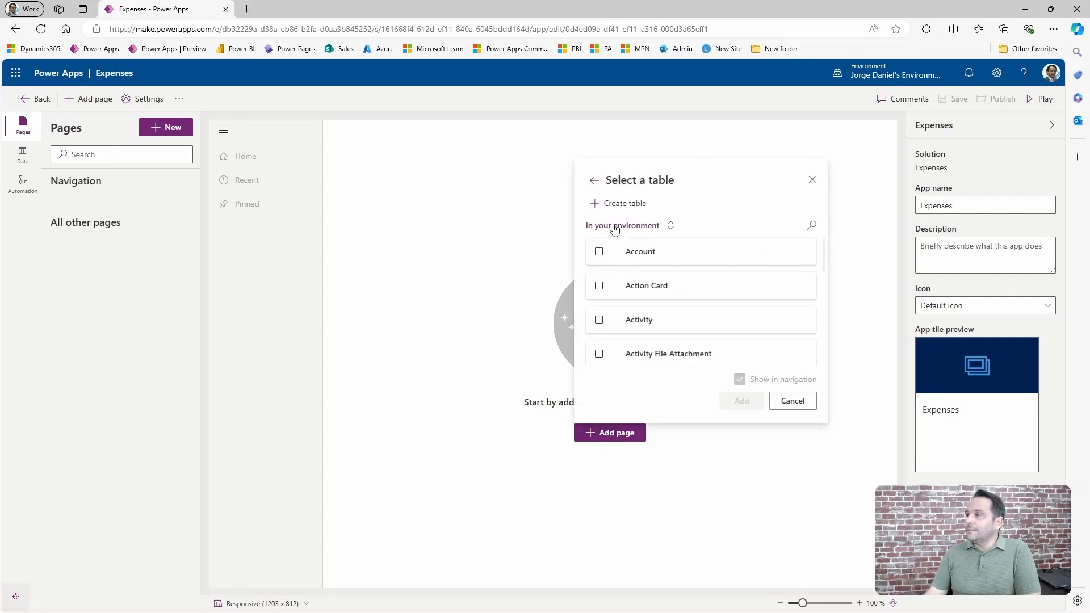
click(599, 254)
click(812, 226)
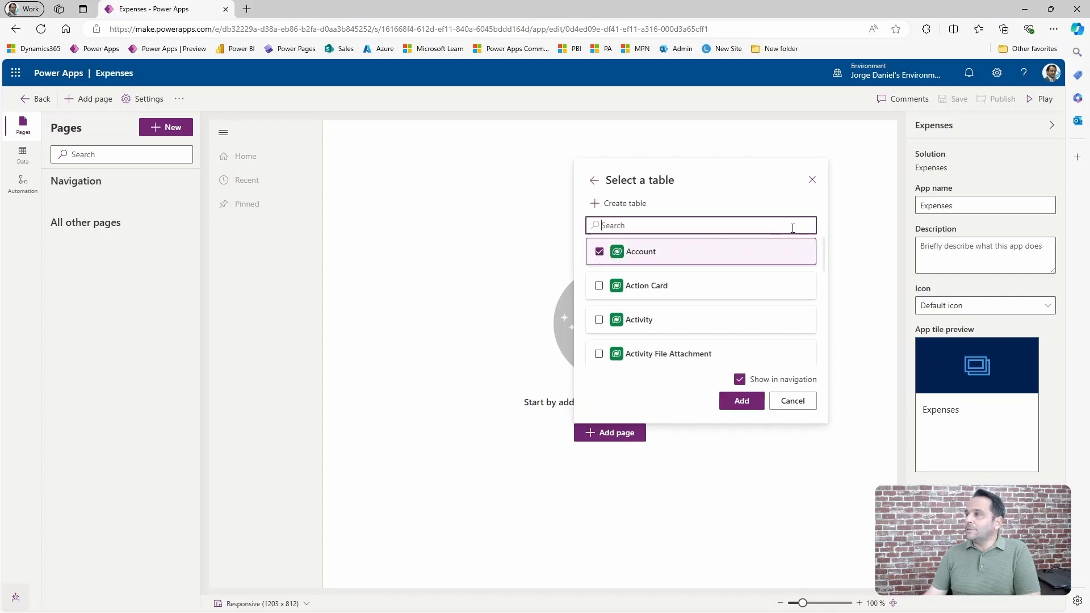
text(expe)
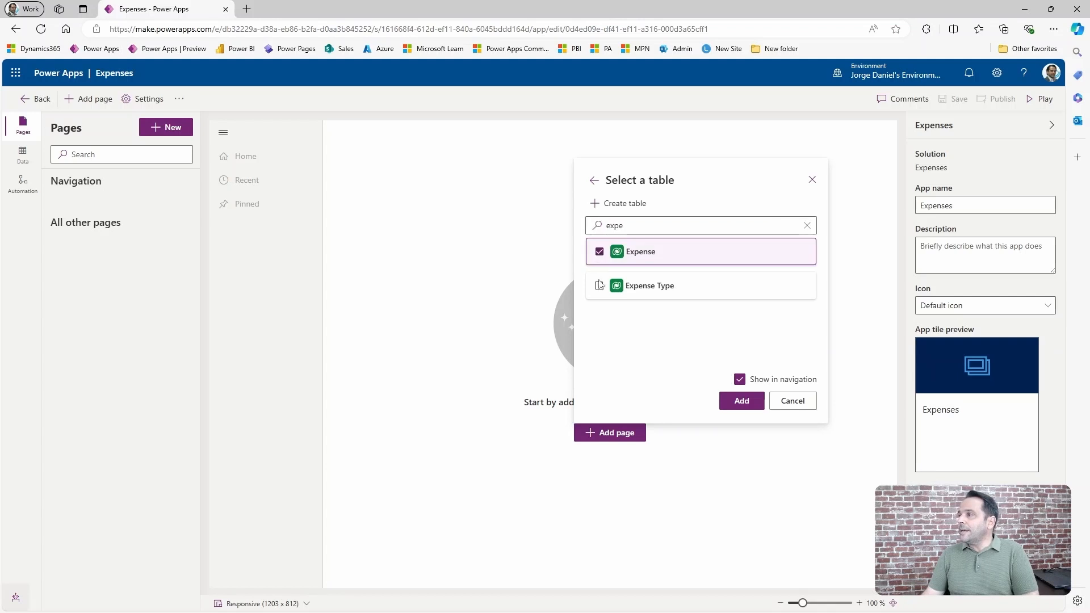
click(599, 251)
click(599, 285)
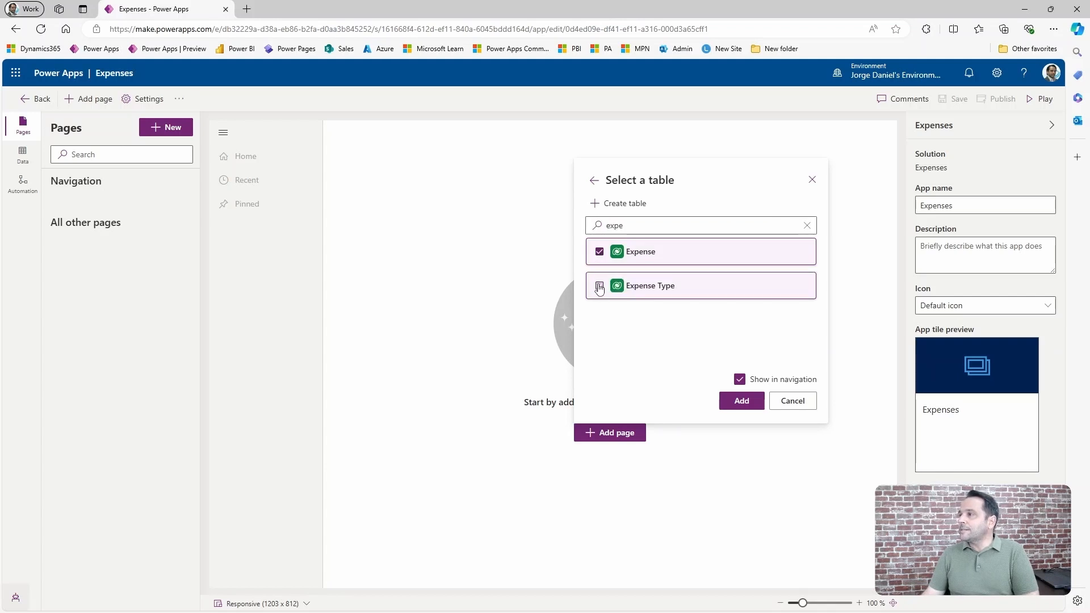
click(742, 402)
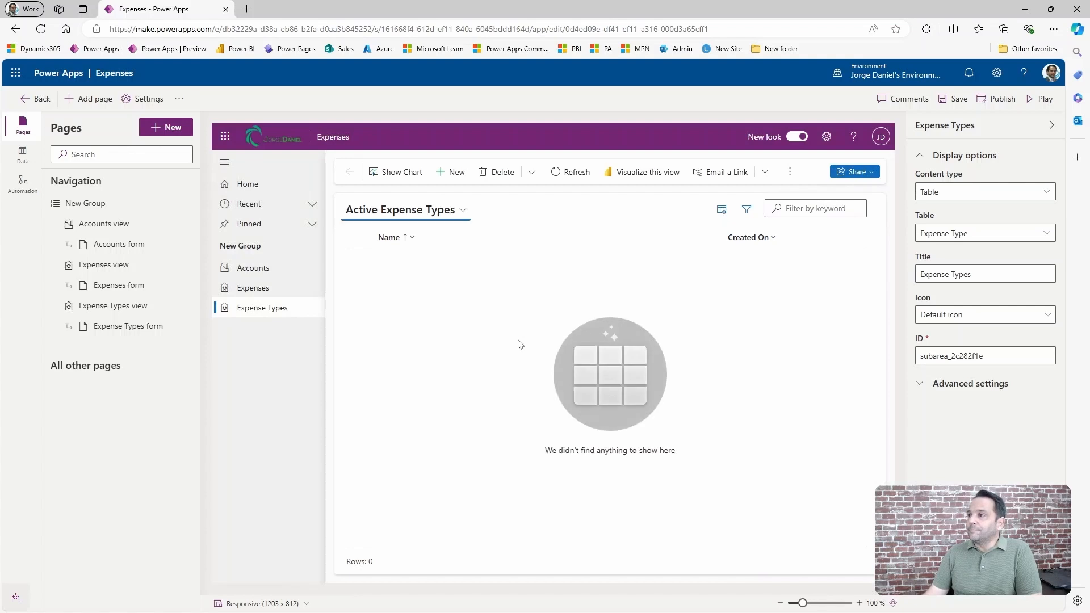
Publish the Expenses app and play it.
click(992, 99)
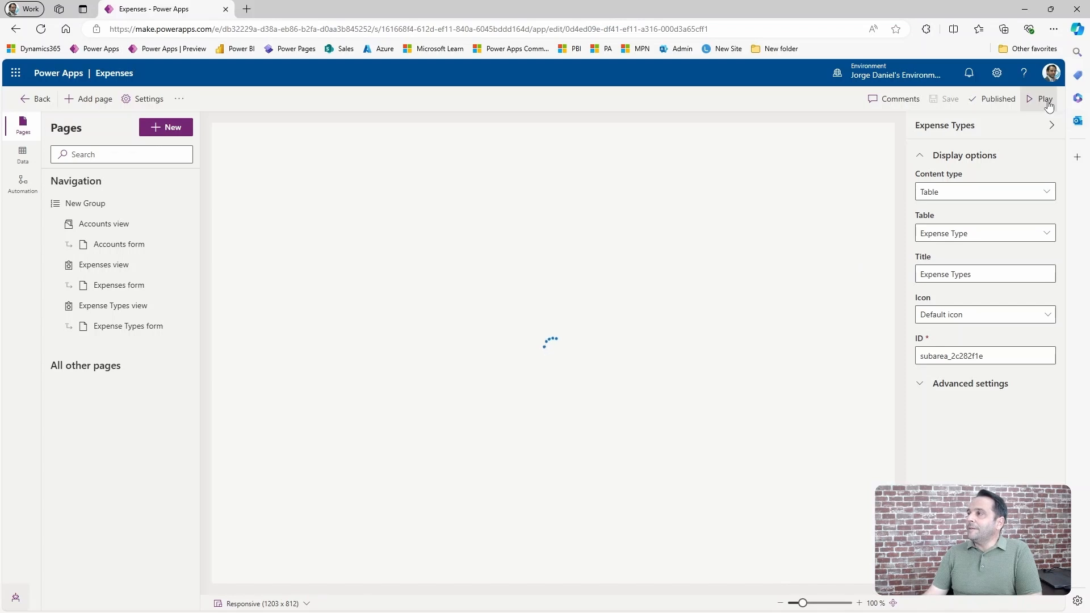
click(1044, 99)
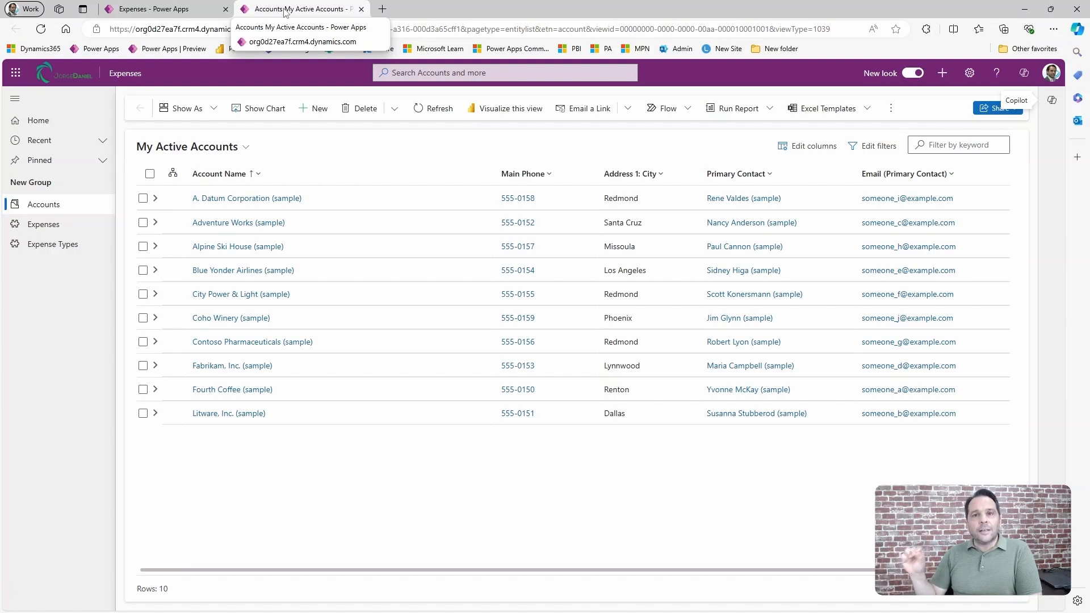
Back in the app designer, change the title of the navigation group "New Group" to Expenses.
click(178, 10)
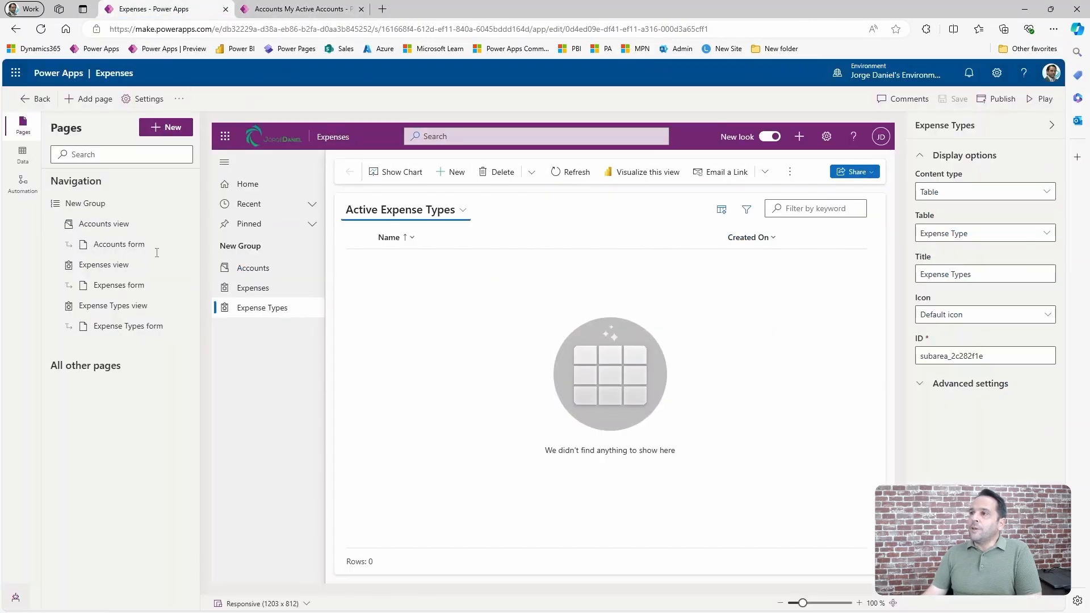
click(83, 205)
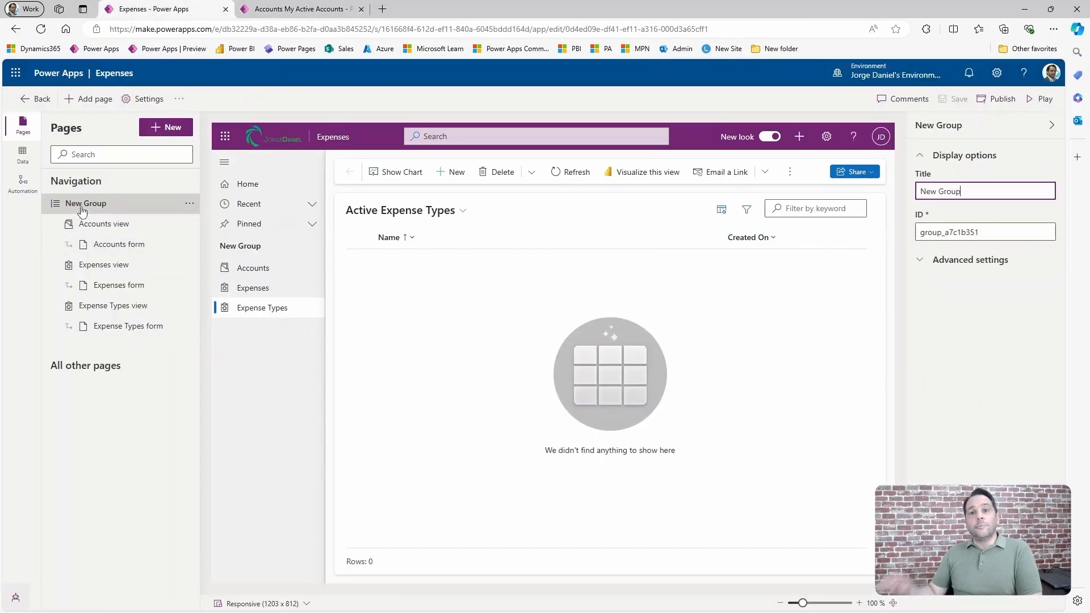
click(265, 12)
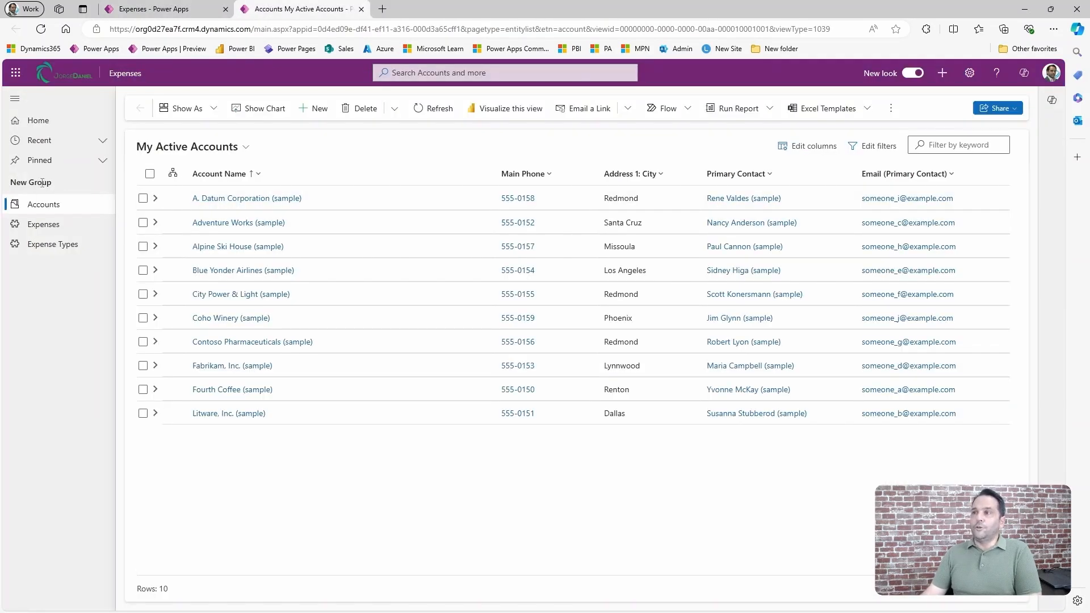
click(149, 9)
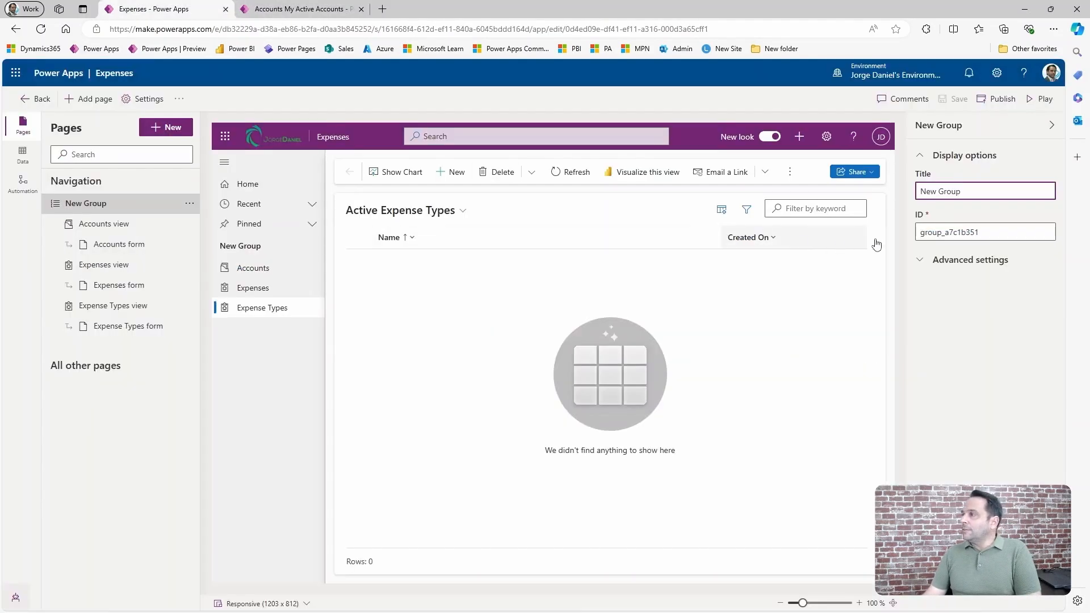
drag(964, 185, 820, 205)
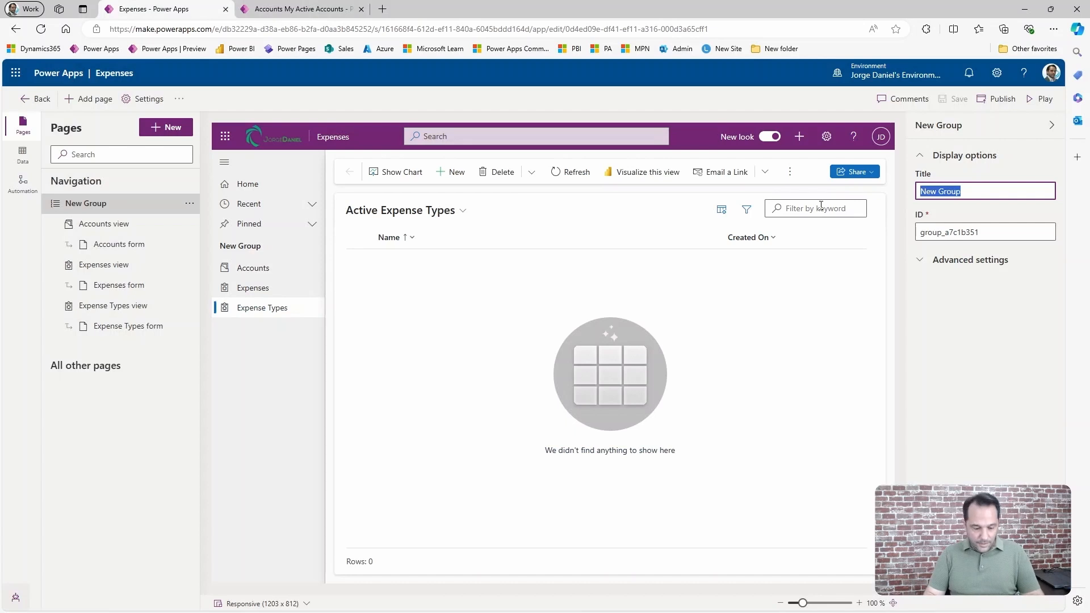
text(Expenses)
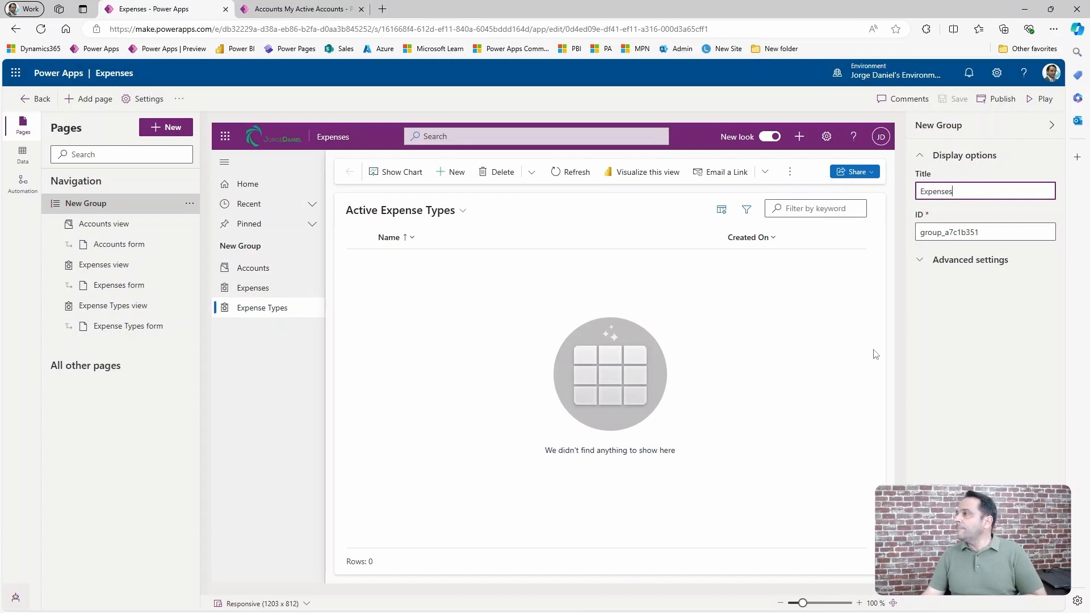
Add a second navigation group and title it Customers.
click(189, 181)
click(202, 198)
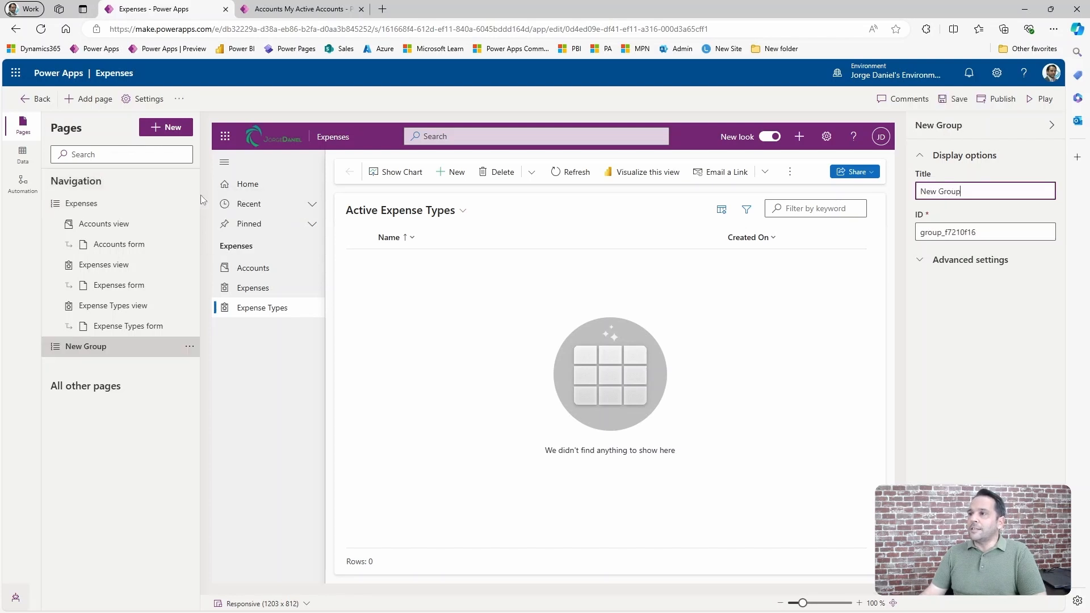
drag(972, 190, 871, 194)
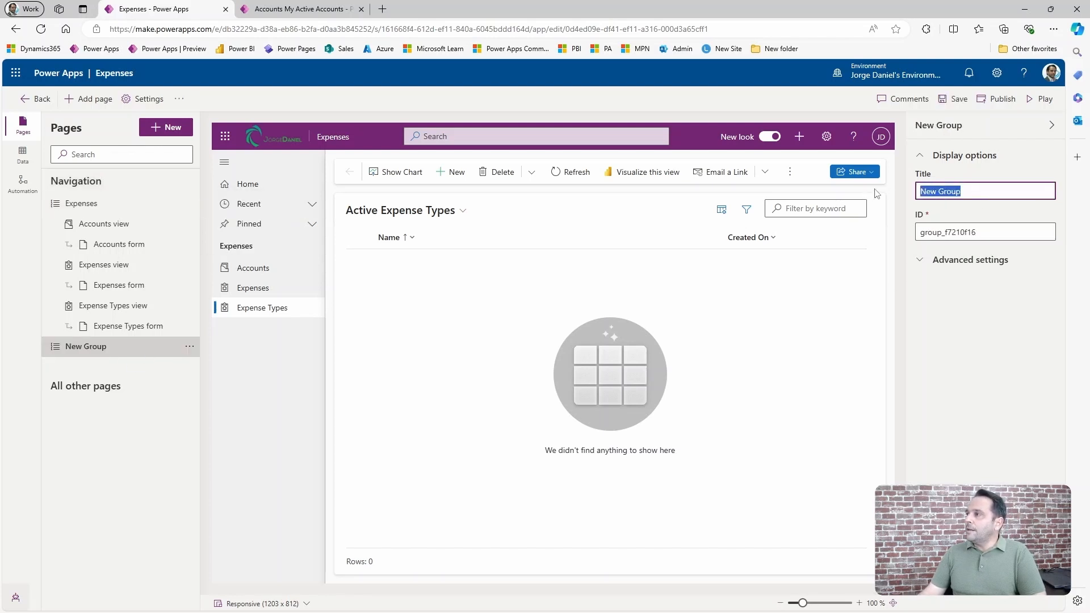
text(Customers)
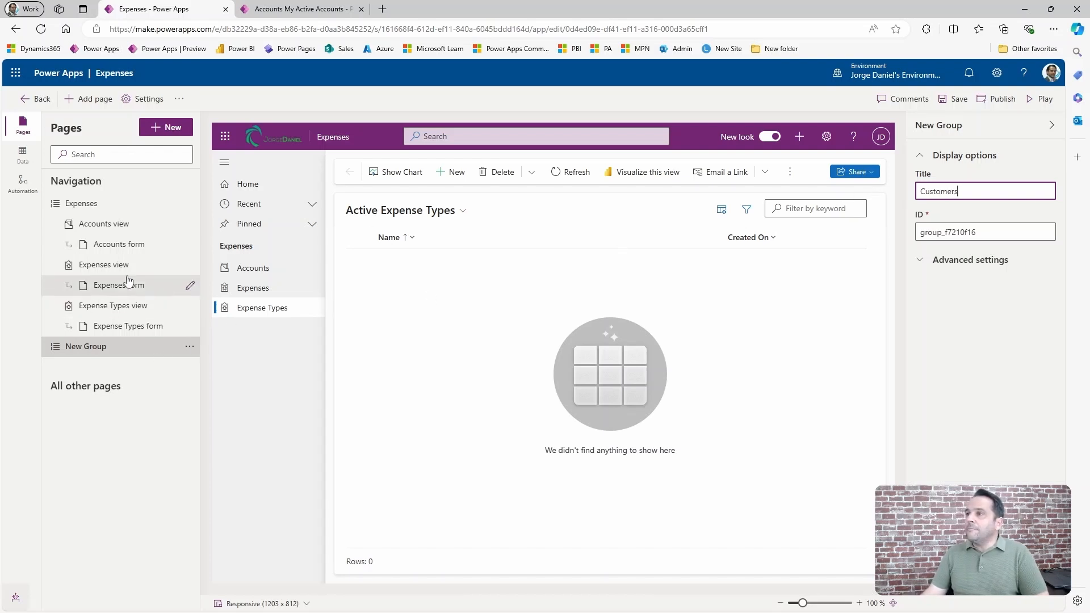
Move the Accounts view down past the Expenses and Expense Types views into the Customers group.
click(126, 228)
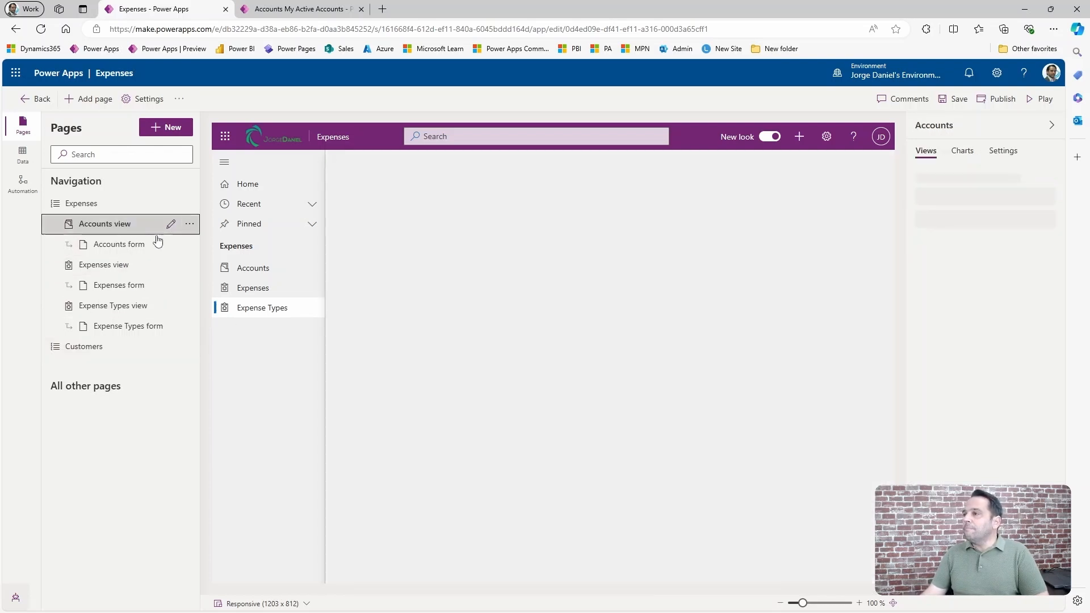
click(190, 226)
click(217, 306)
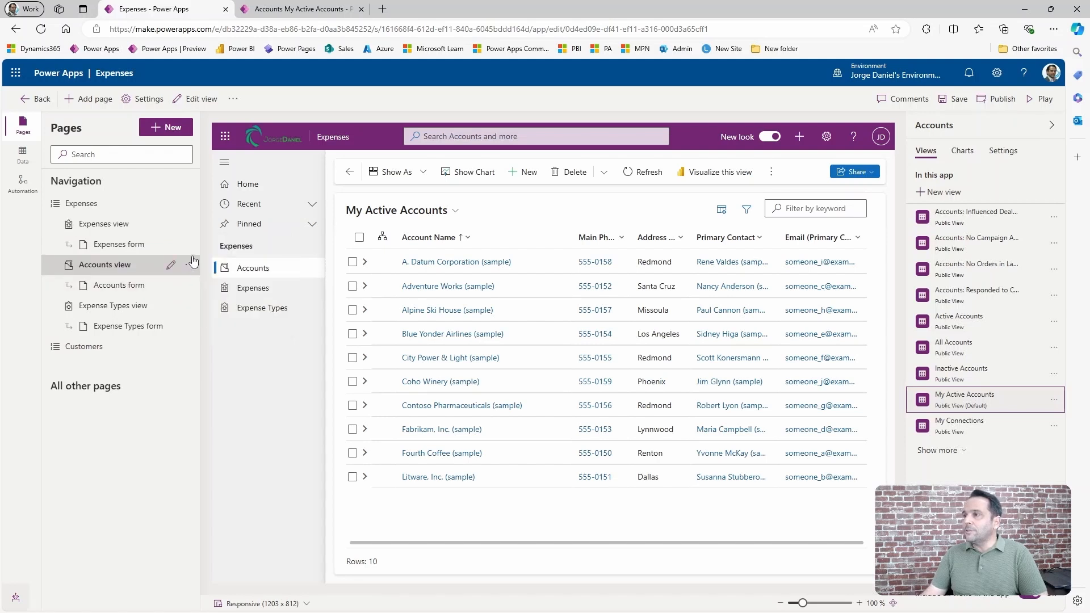
click(190, 265)
click(215, 345)
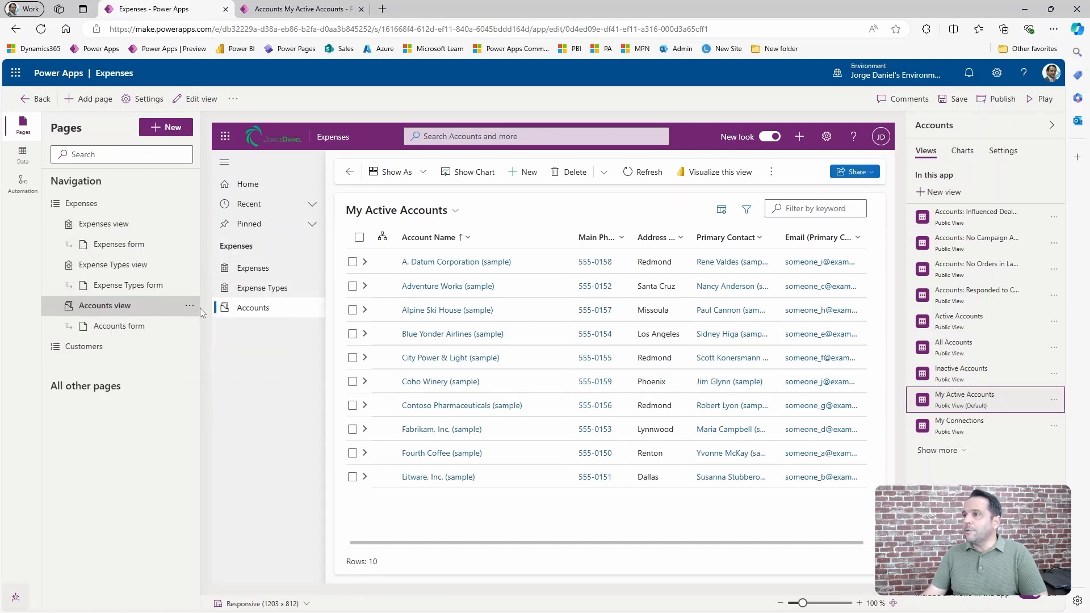
click(189, 306)
click(213, 387)
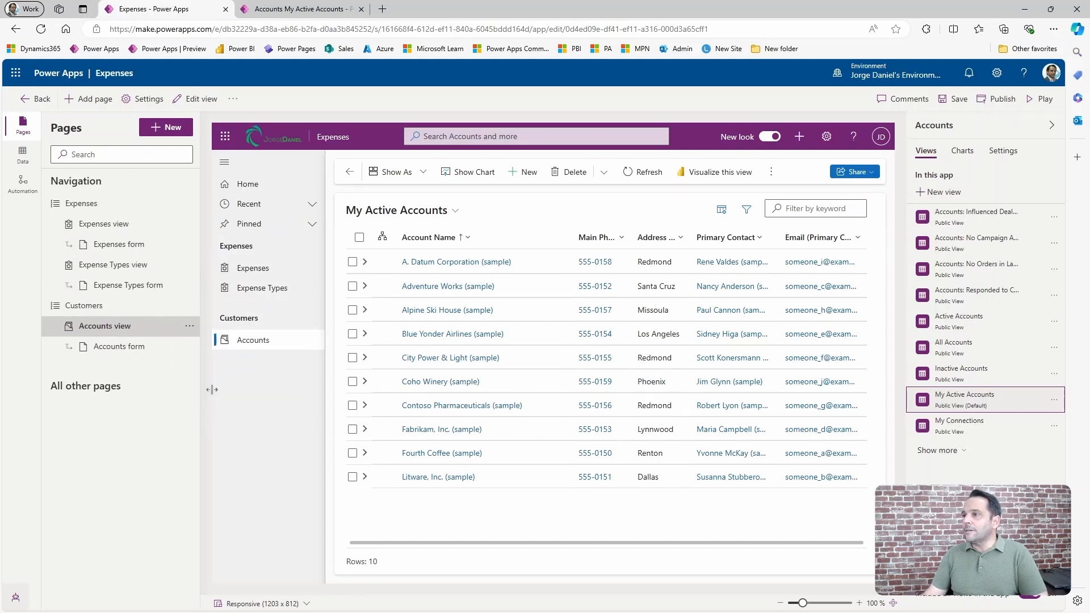
Publish the navigation changes and reload the running Expenses app.
click(1001, 100)
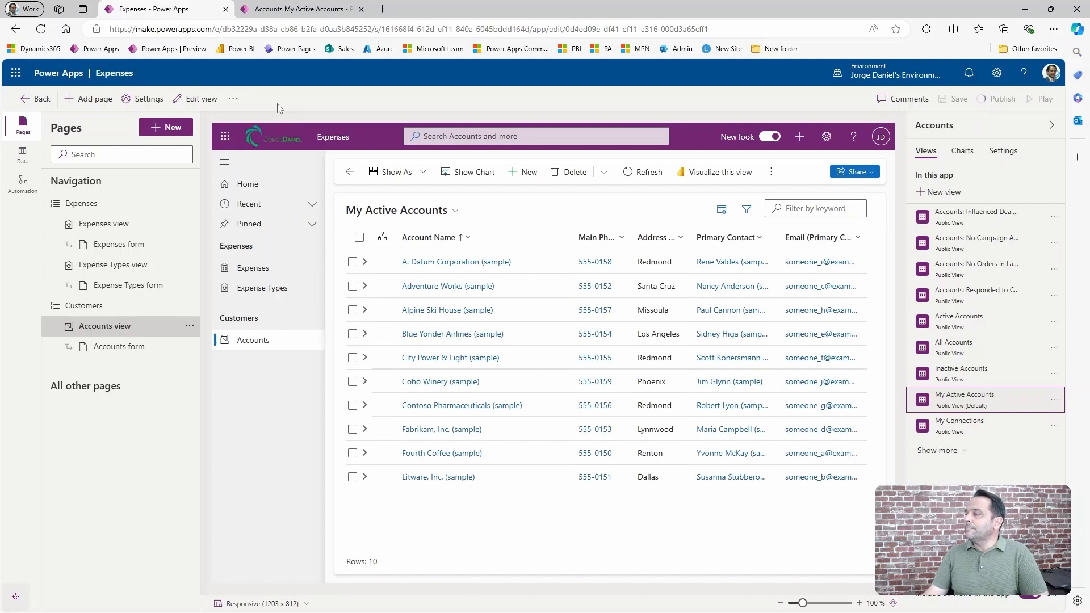
click(280, 12)
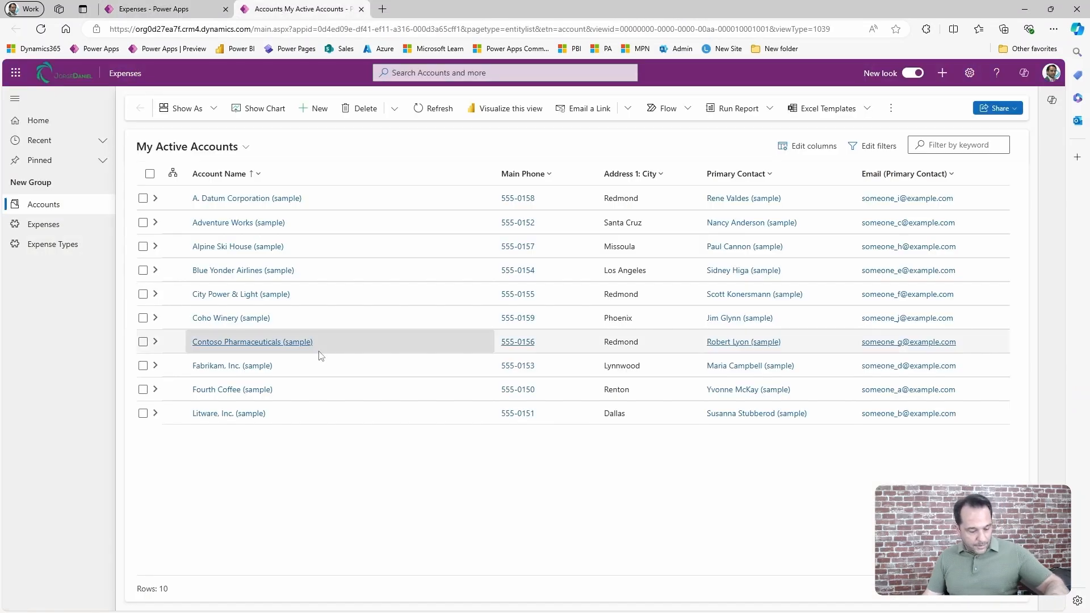
key(F5)
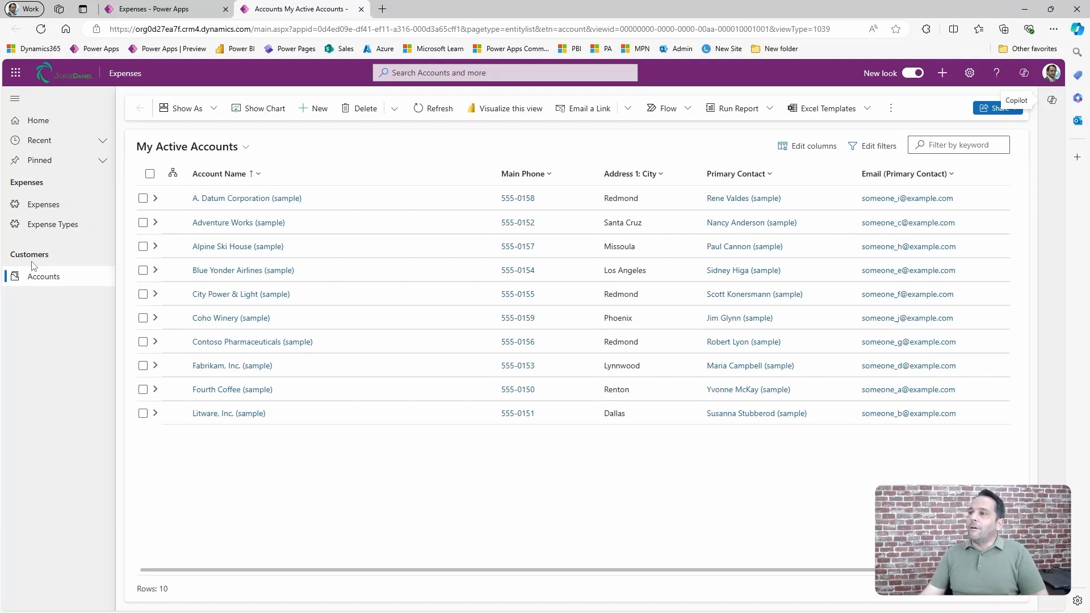
Review the app's settings in the designer, covering the general icon options, the features and the navigation options.
click(158, 20)
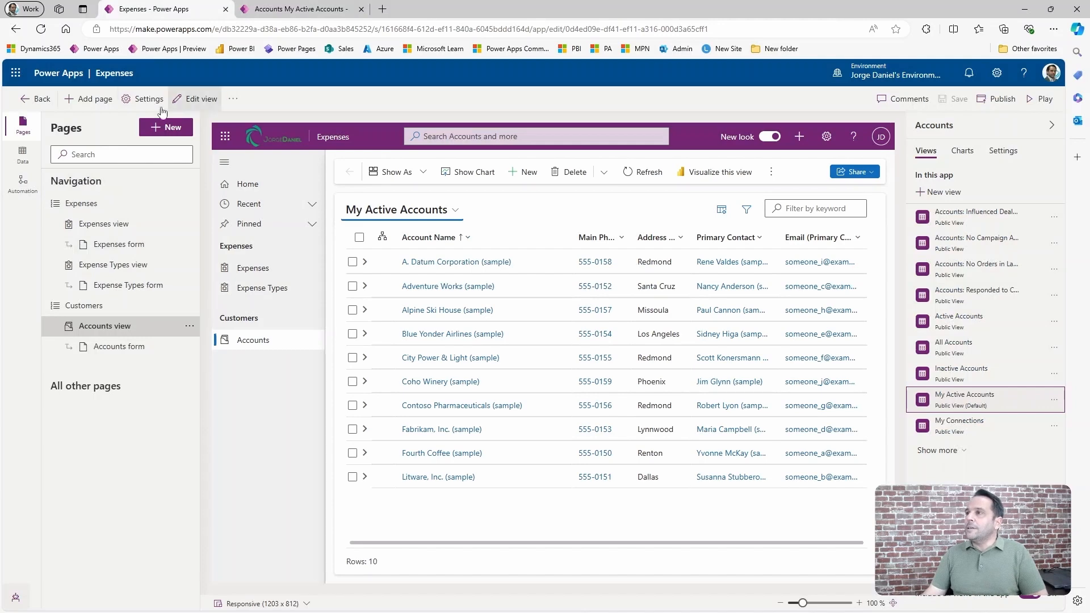
click(149, 100)
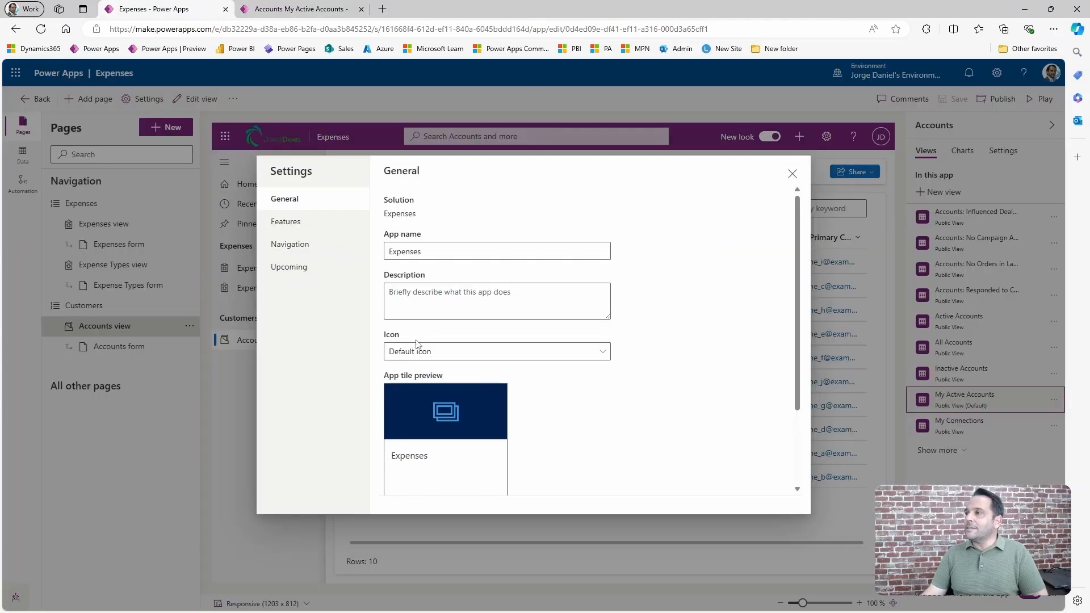
click(600, 355)
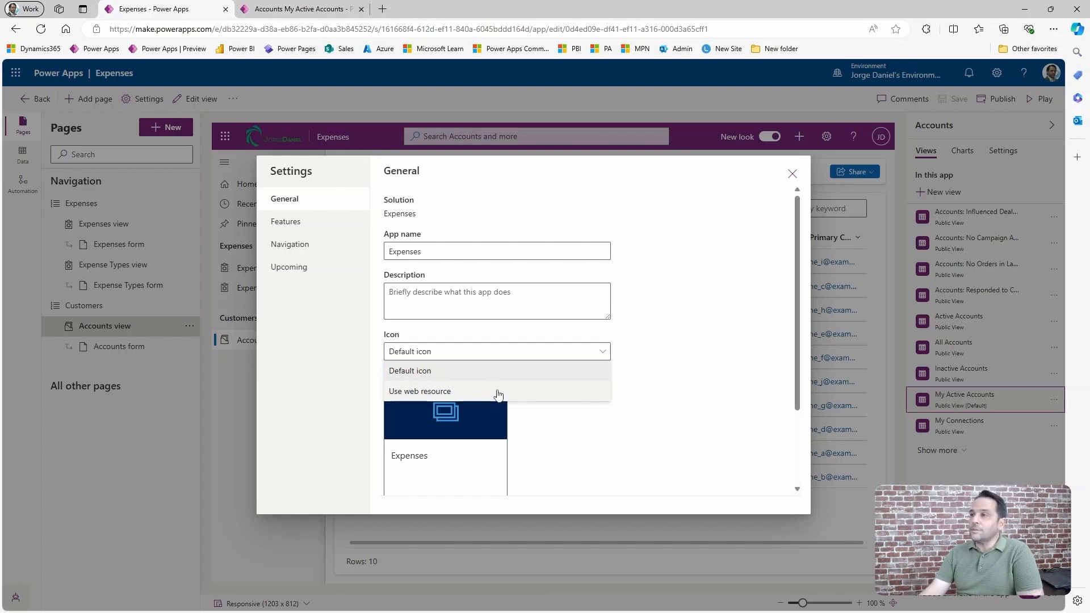
click(289, 225)
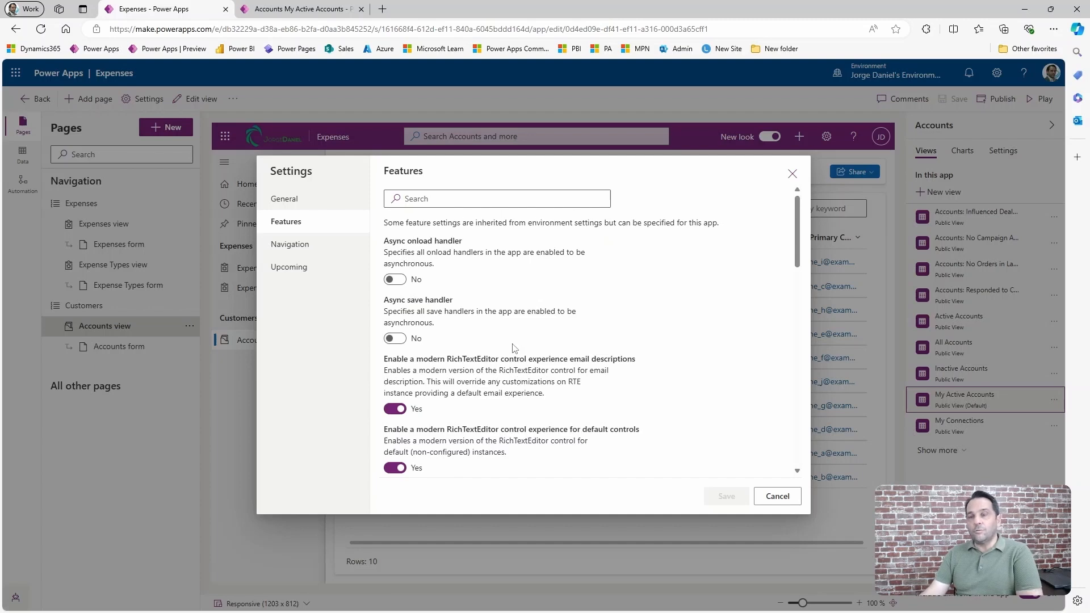
scroll(513, 364, down, 3)
scroll(511, 385, up, 4)
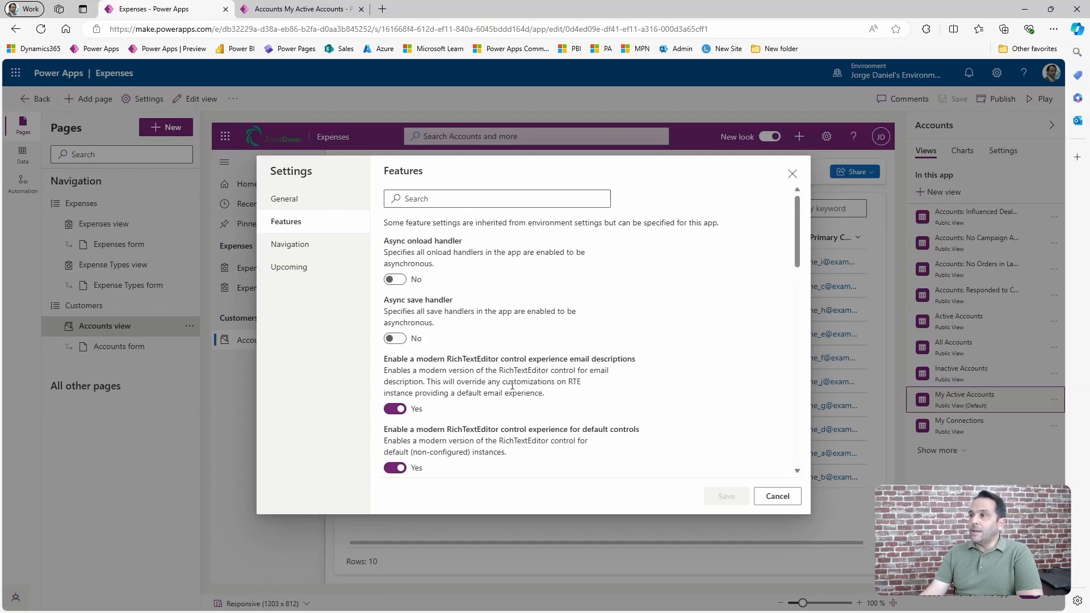
click(291, 248)
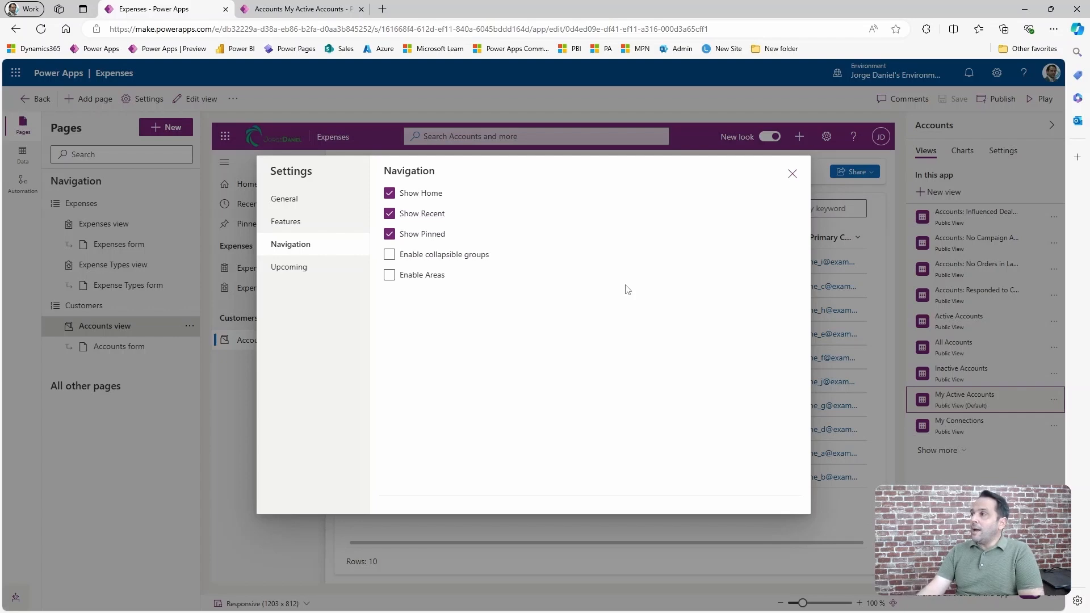
click(792, 175)
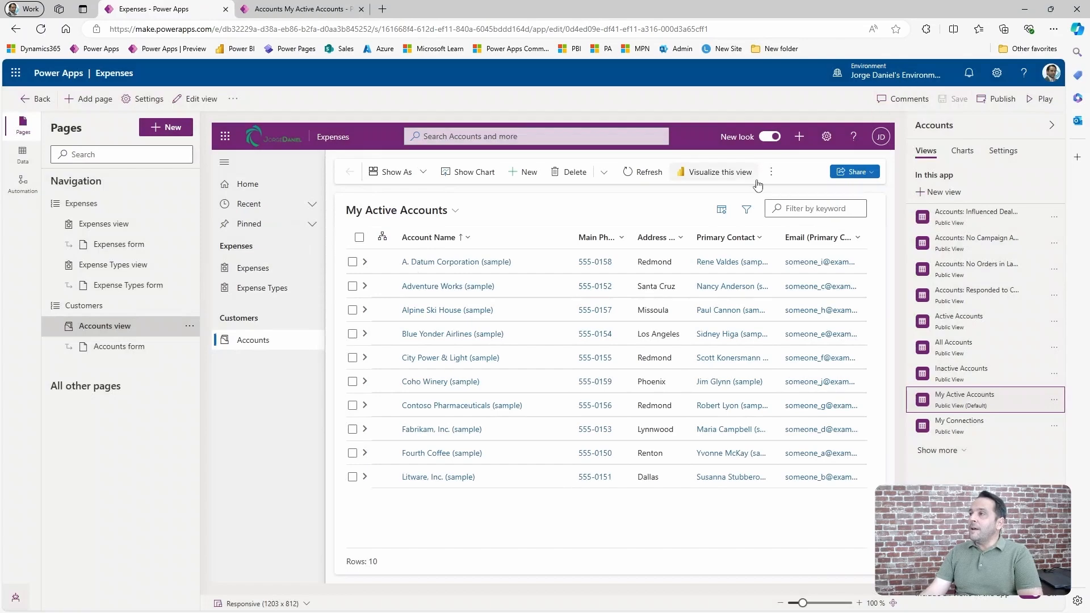
Switch to the running Expenses app.
click(284, 12)
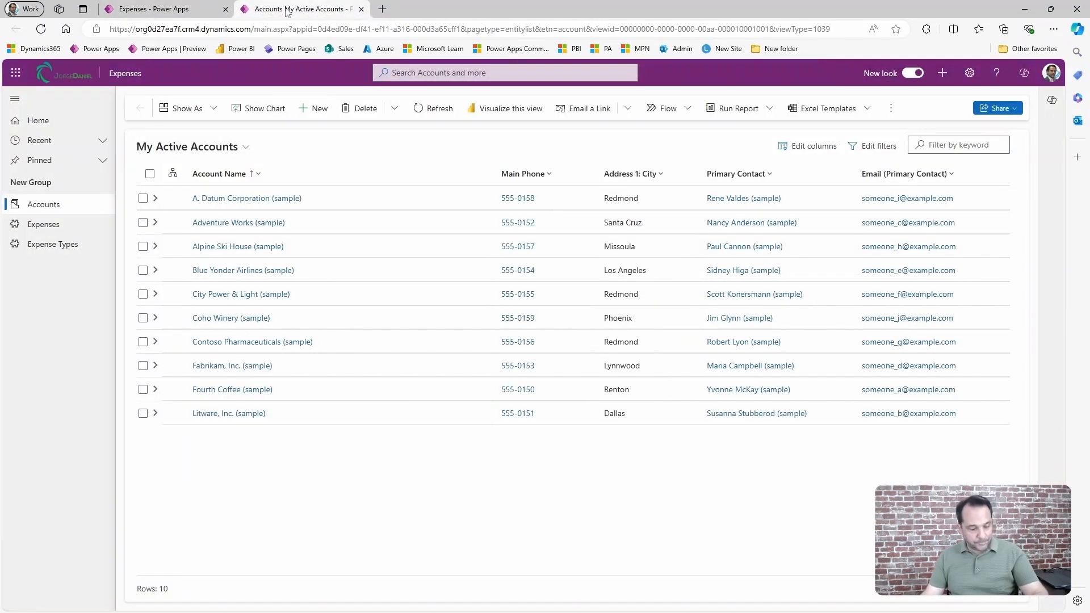